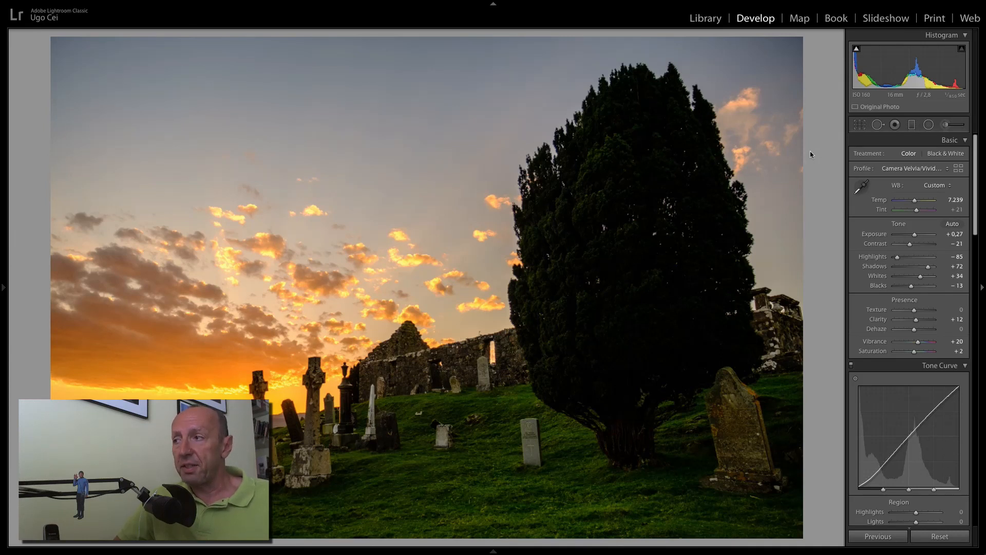
Paint a Shadows +58 brush adjustment at about 59 flow over the yew tree.
left_click(944, 126)
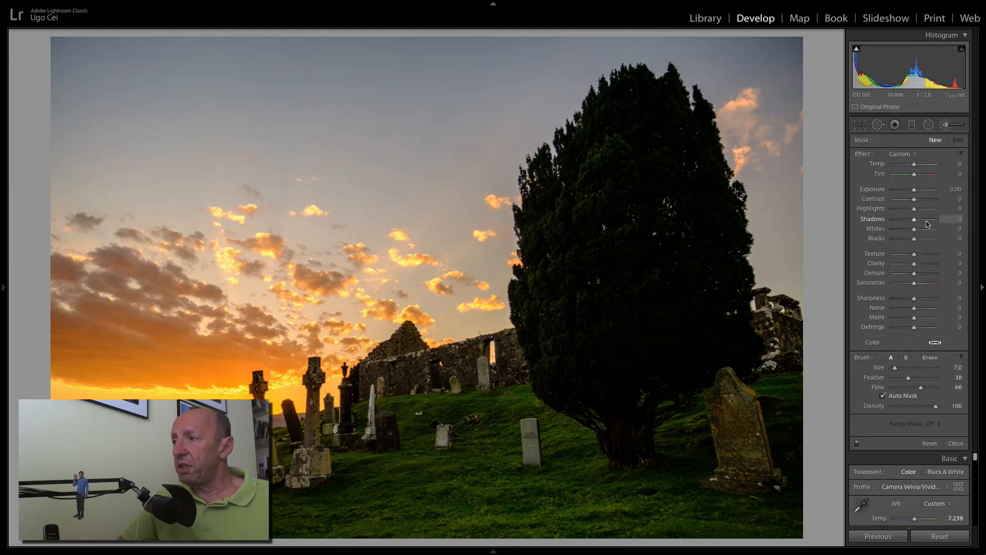
scroll(612, 291, "up", 5)
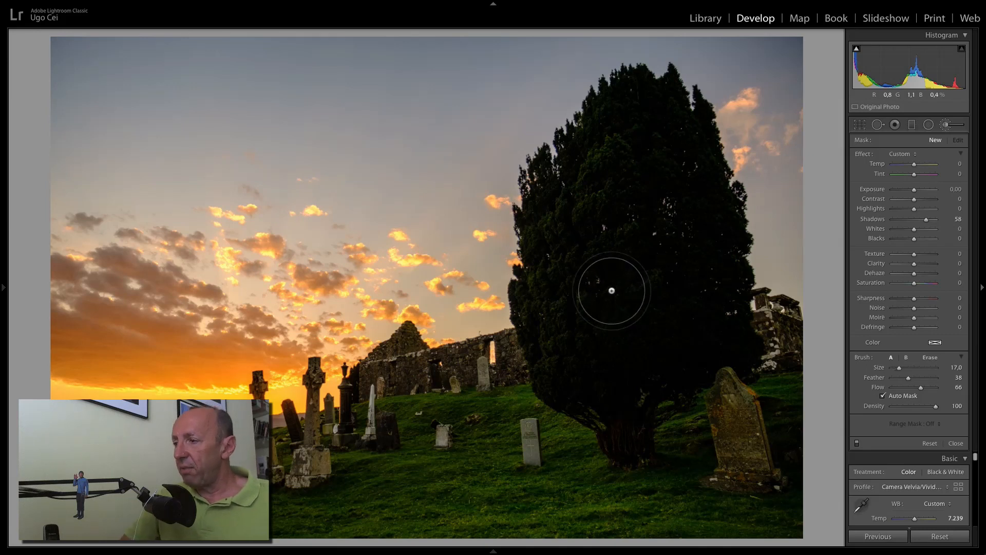
left_click_drag(921, 387, 919, 388)
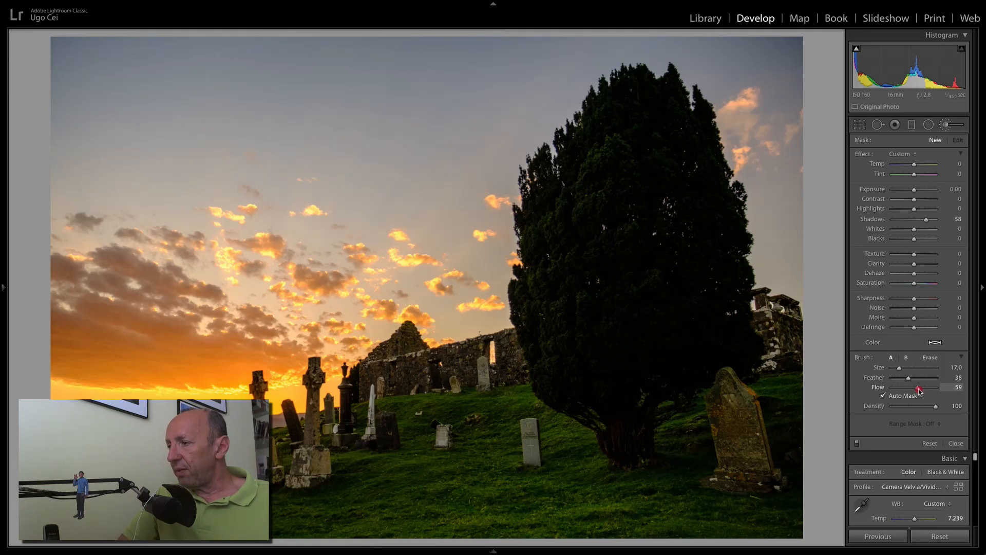
mouse_move(649, 306)
left_mouse_down()
mouse_move(631, 296)
mouse_move(607, 341)
mouse_move(604, 282)
mouse_move(600, 337)
mouse_move(616, 193)
mouse_move(595, 225)
mouse_move(622, 156)
mouse_move(651, 181)
mouse_move(667, 218)
left_mouse_up()
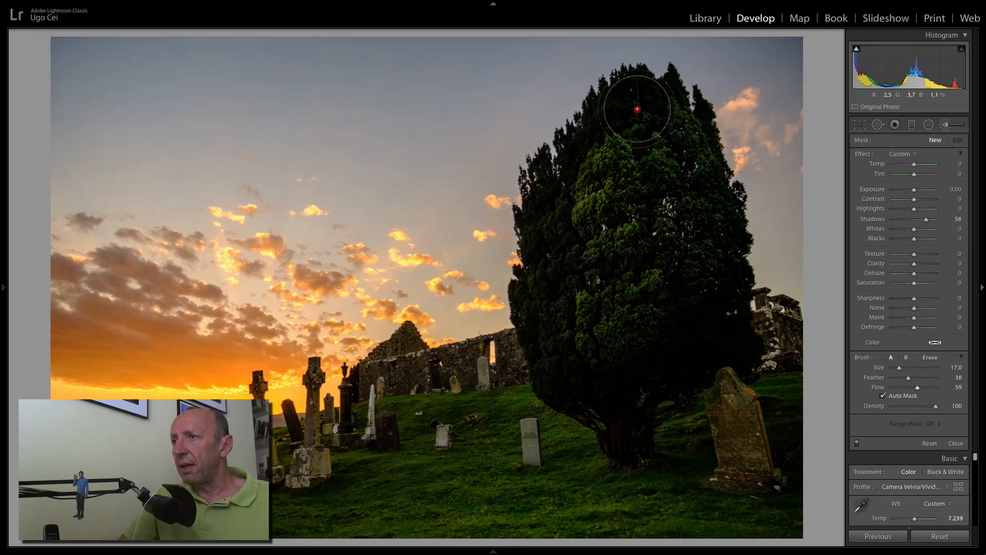
mouse_move(619, 113)
left_mouse_down()
mouse_move(550, 211)
mouse_move(526, 334)
mouse_move(561, 386)
mouse_move(609, 393)
mouse_move(719, 313)
mouse_move(672, 183)
mouse_move(673, 117)
mouse_move(698, 300)
mouse_move(619, 392)
mouse_move(629, 414)
mouse_move(698, 341)
mouse_move(649, 256)
mouse_move(599, 231)
mouse_move(591, 283)
mouse_move(623, 364)
left_mouse_up()
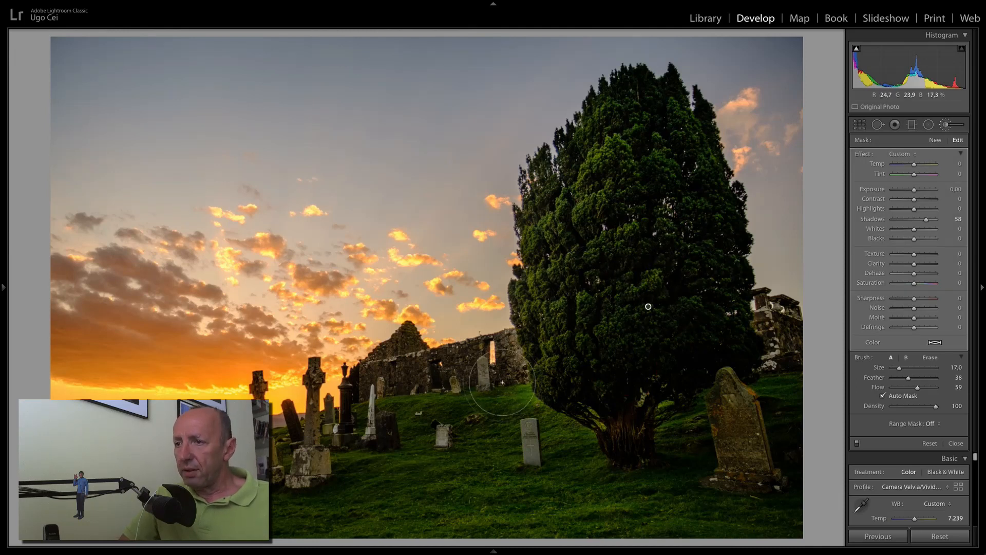
Extend the Shadows +58 mask over the yew's dark right edge with a size-10 brush, checking the overlay.
key("o")
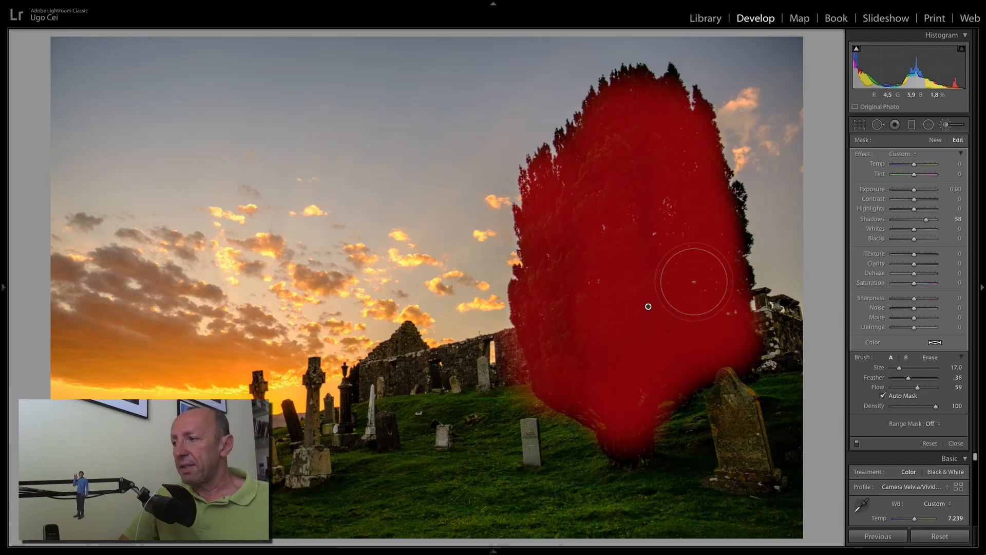
left_click(930, 359)
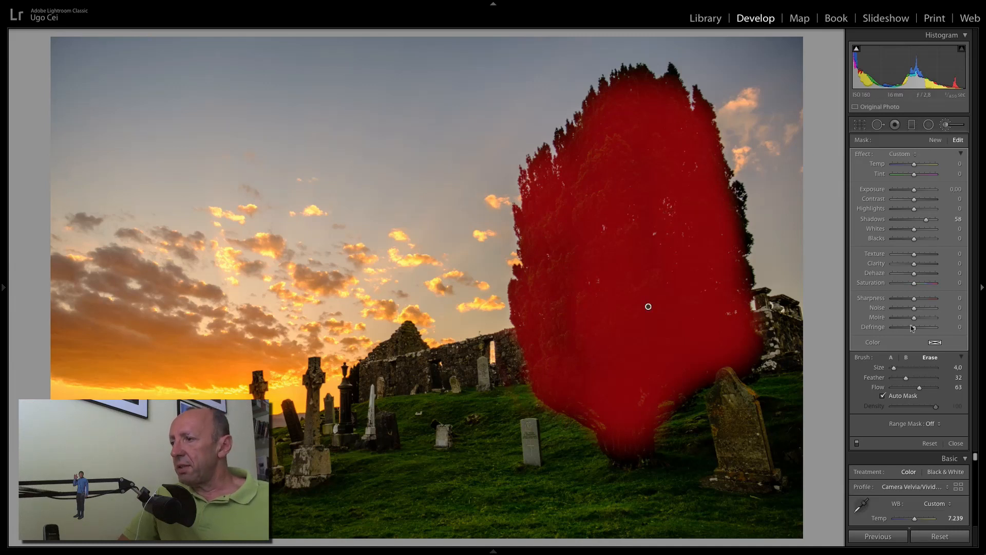
left_click(891, 357)
scroll(711, 282, "down", 7)
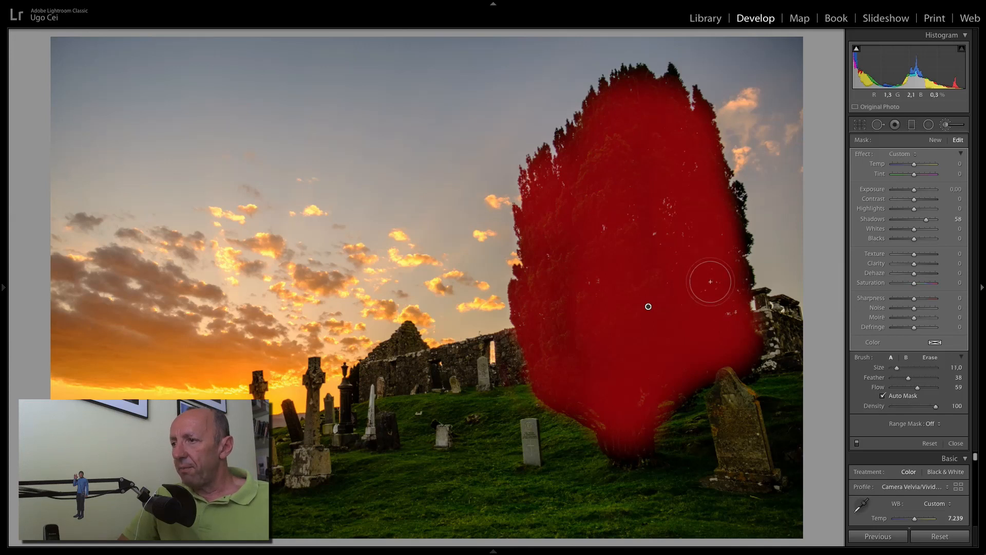
mouse_move(756, 345)
left_mouse_down()
mouse_move(755, 323)
mouse_move(743, 322)
mouse_move(727, 292)
mouse_move(726, 228)
mouse_move(736, 247)
mouse_move(734, 188)
mouse_move(740, 196)
mouse_move(711, 158)
mouse_move(728, 175)
mouse_move(693, 95)
mouse_move(701, 93)
mouse_move(679, 87)
mouse_move(666, 67)
mouse_move(673, 78)
mouse_move(647, 84)
mouse_move(641, 70)
mouse_move(625, 69)
mouse_move(608, 82)
mouse_move(577, 130)
mouse_move(575, 115)
mouse_move(580, 125)
mouse_move(562, 150)
mouse_move(560, 141)
mouse_move(560, 177)
mouse_move(544, 157)
mouse_move(535, 185)
mouse_move(527, 177)
mouse_move(525, 233)
mouse_move(517, 223)
mouse_move(585, 317)
left_mouse_up()
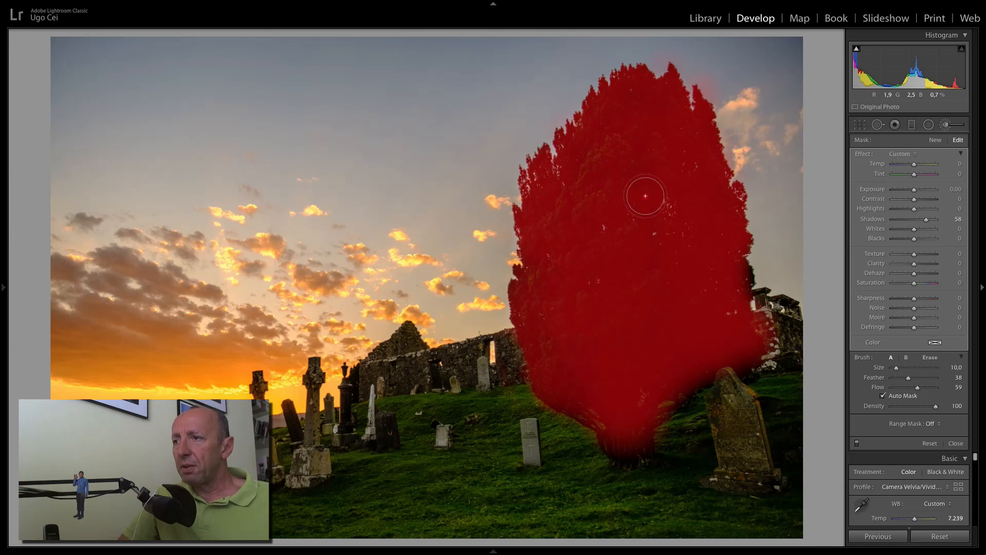
mouse_move(729, 262)
left_mouse_down()
mouse_move(750, 282)
mouse_move(745, 296)
left_mouse_up()
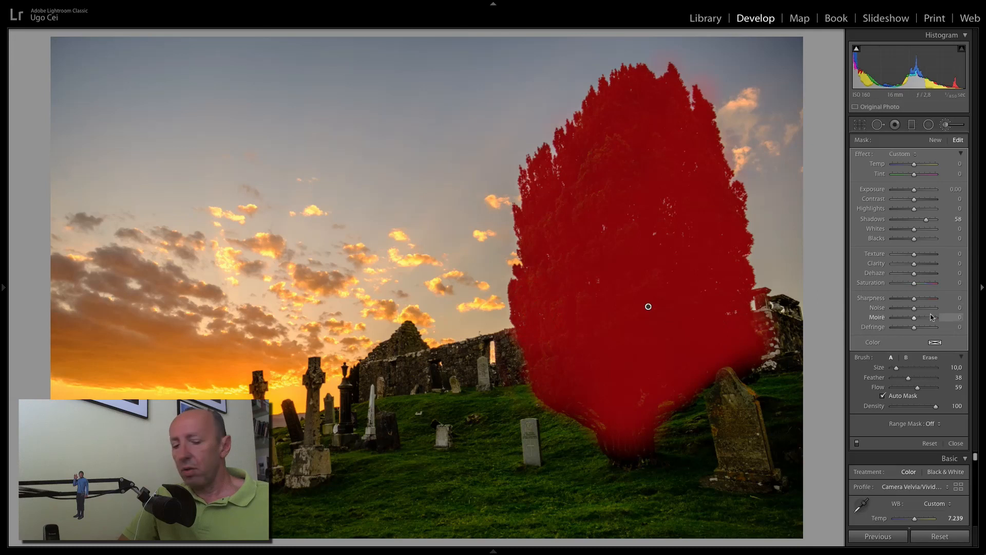
key("o")
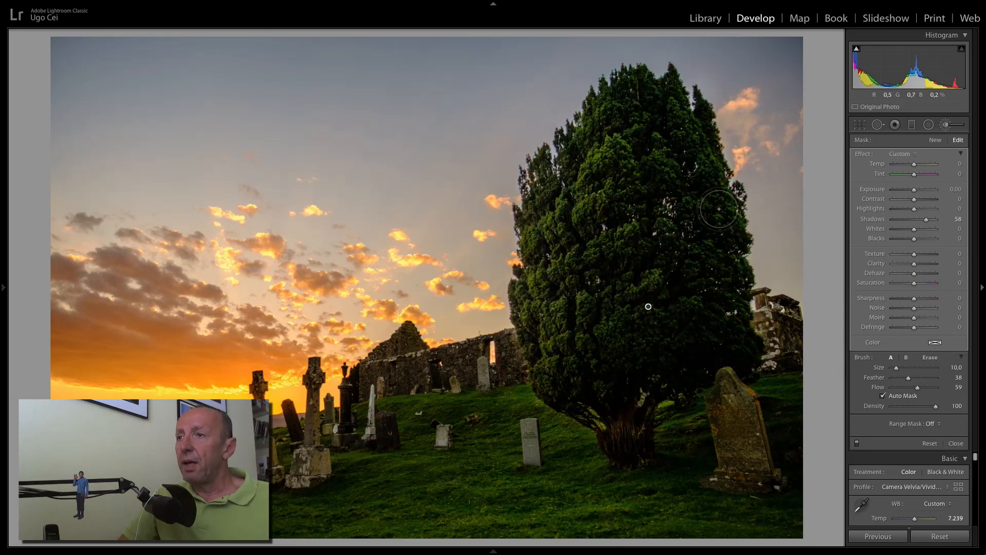
Lower the tree brush's Shadows to +20 and raise its Temp to +19.
left_click_drag(926, 222, 919, 224)
left_click(918, 223)
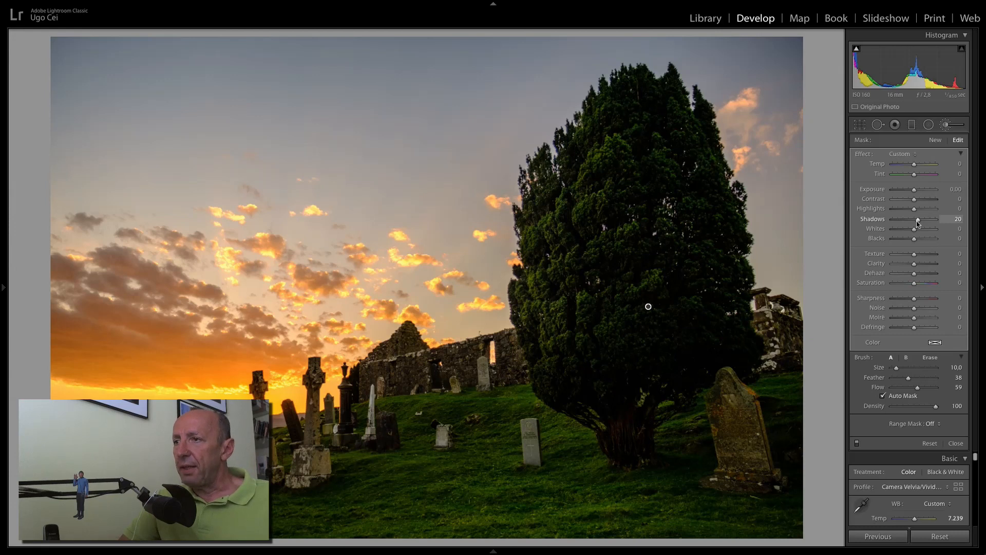
left_click_drag(913, 165, 919, 167)
left_click(918, 167)
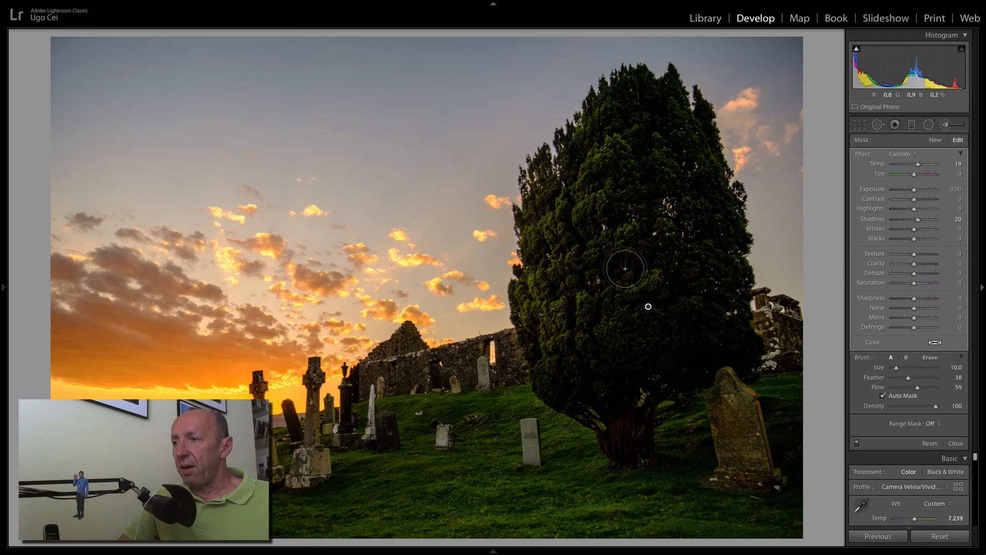
Lay a graduated filter from sky to horizon with Temp −37, Highlights −62 and Shadows −10.
left_click(913, 126)
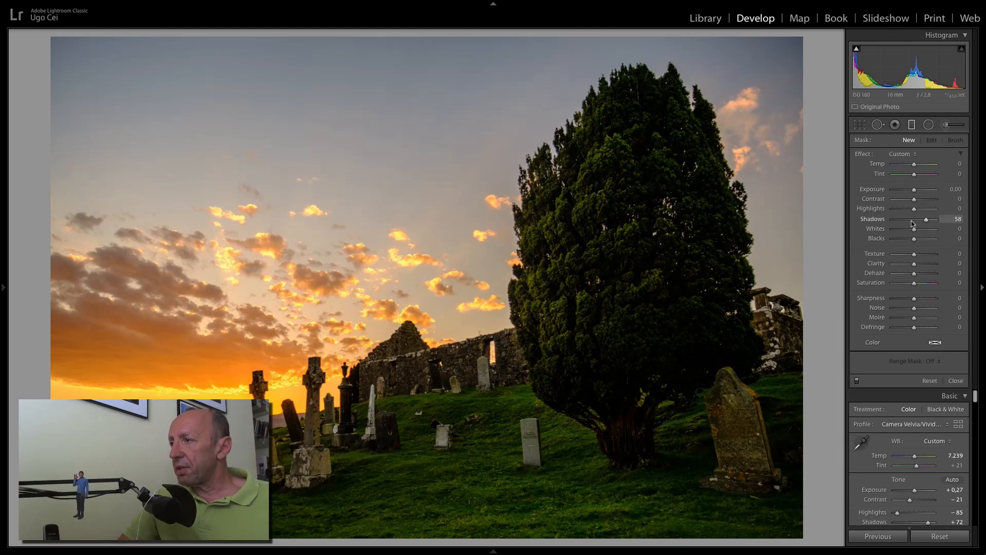
left_click_drag(914, 209, 901, 210)
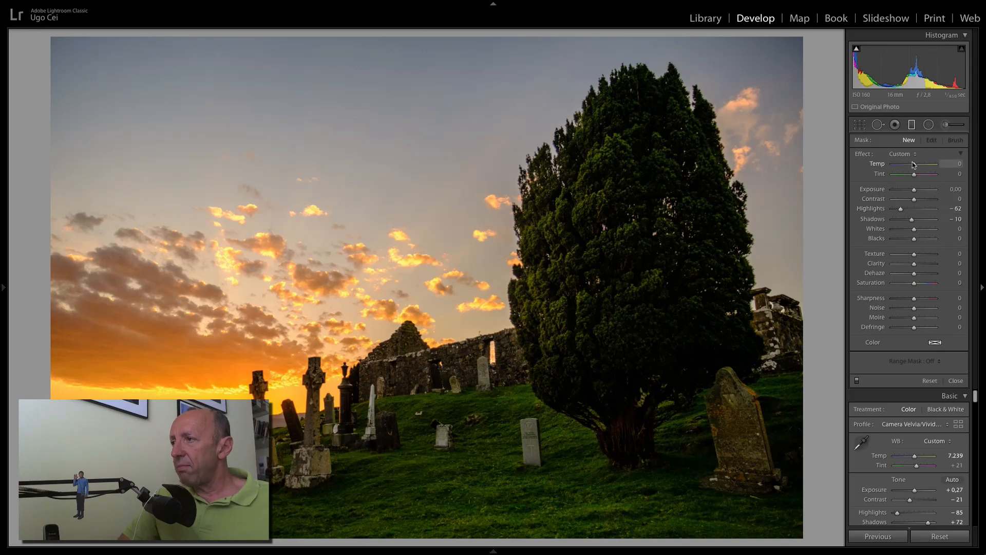
left_click_drag(914, 166, 906, 165)
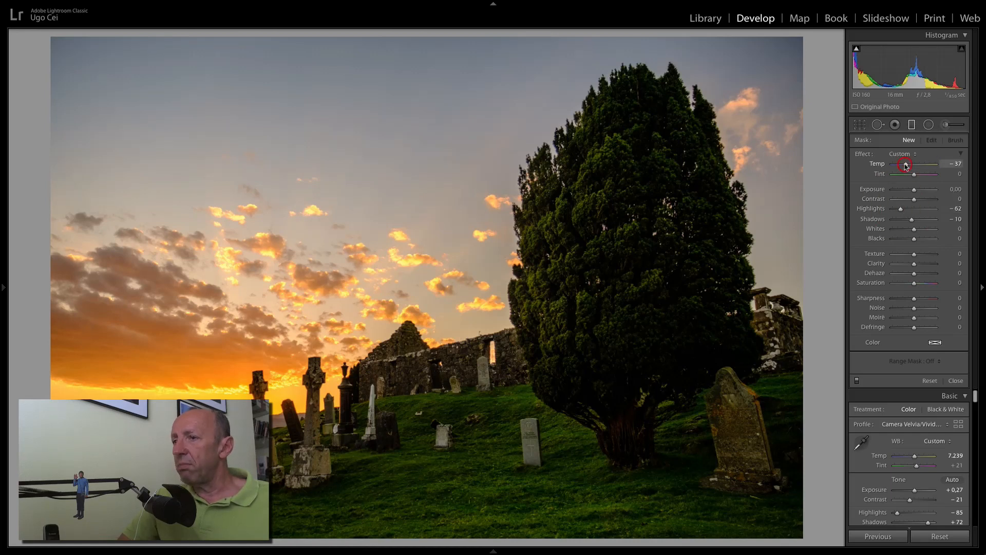
mouse_move(414, 304)
left_mouse_down()
mouse_move(430, 342)
mouse_move(431, 384)
left_mouse_up()
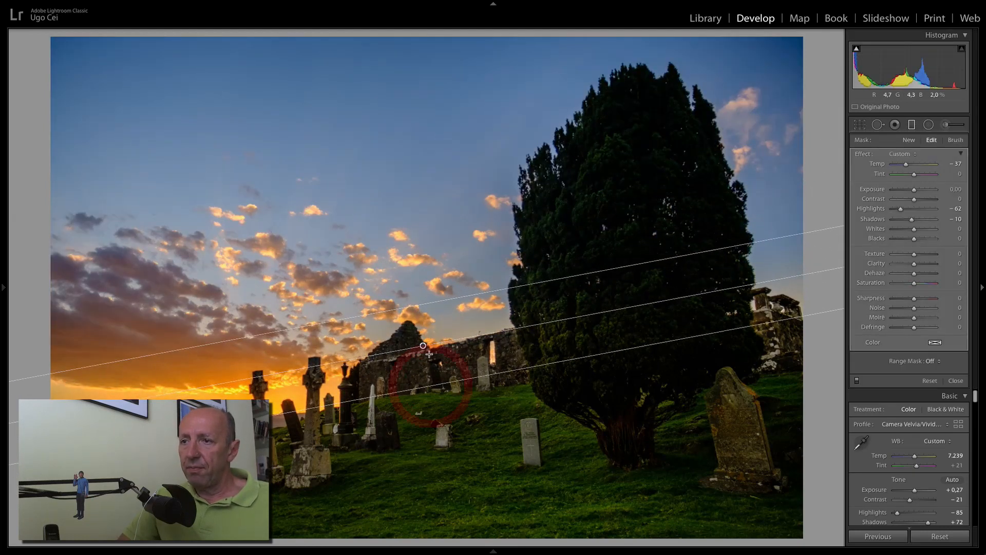
left_click_drag(422, 347, 422, 349)
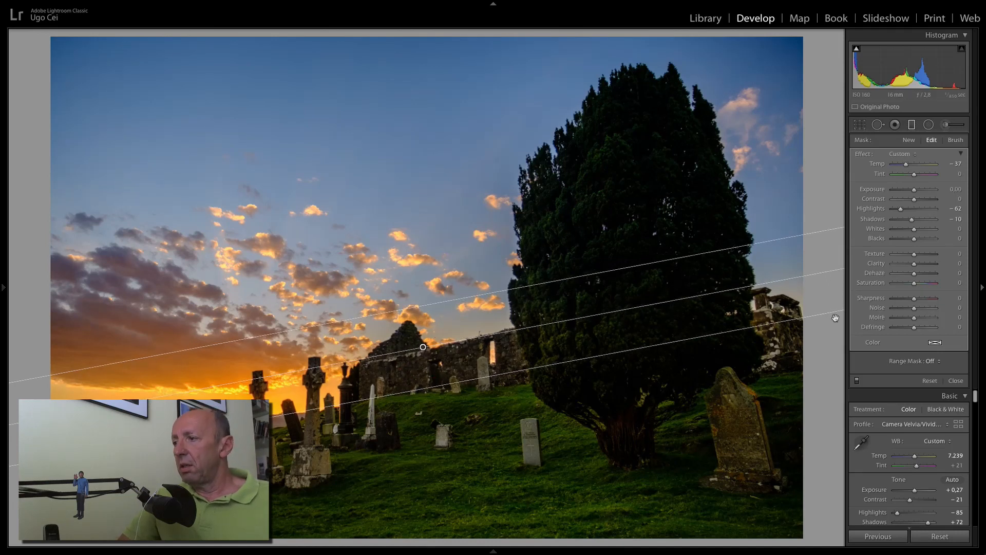
left_click(956, 381)
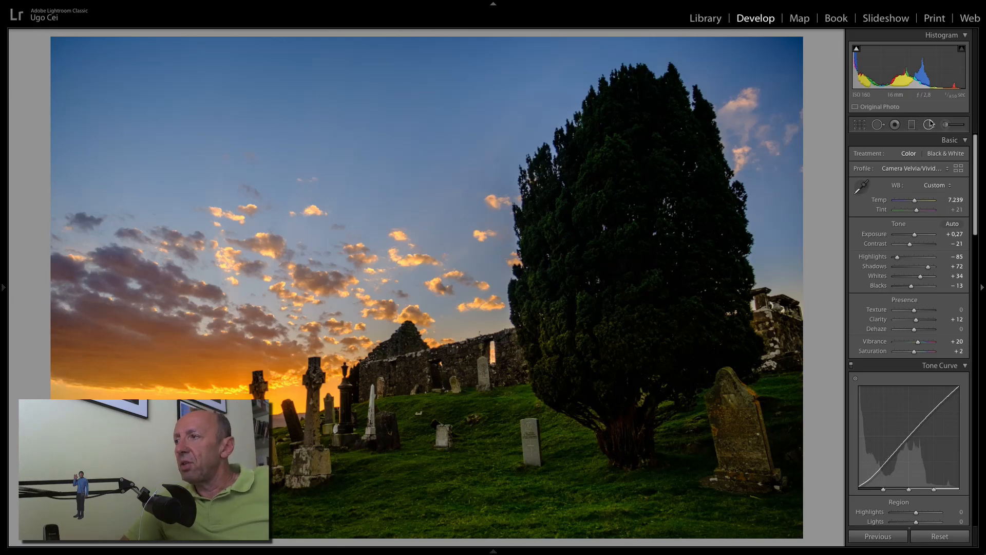
Restrict the sky gradient with a colour range mask sampled from the sky.
left_click(911, 124)
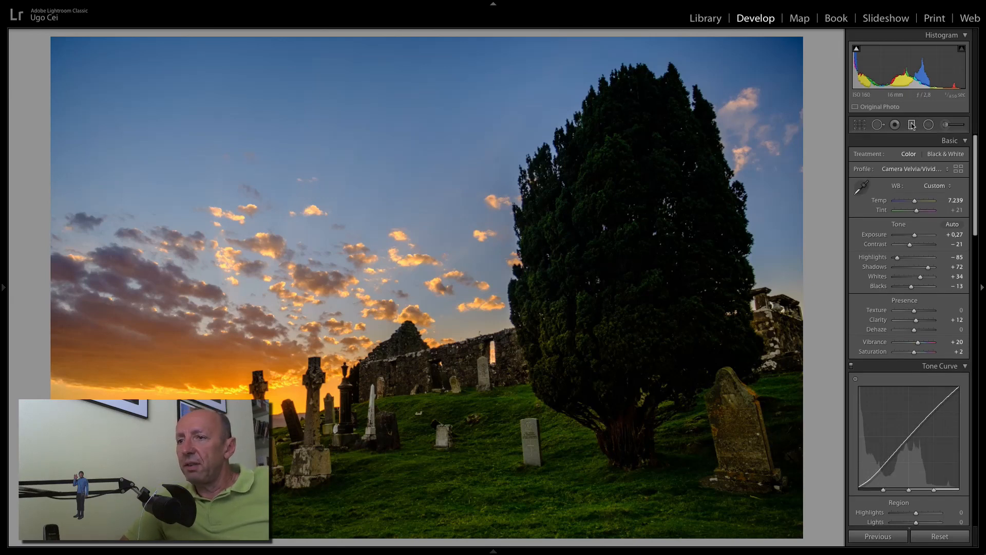
left_click(424, 349)
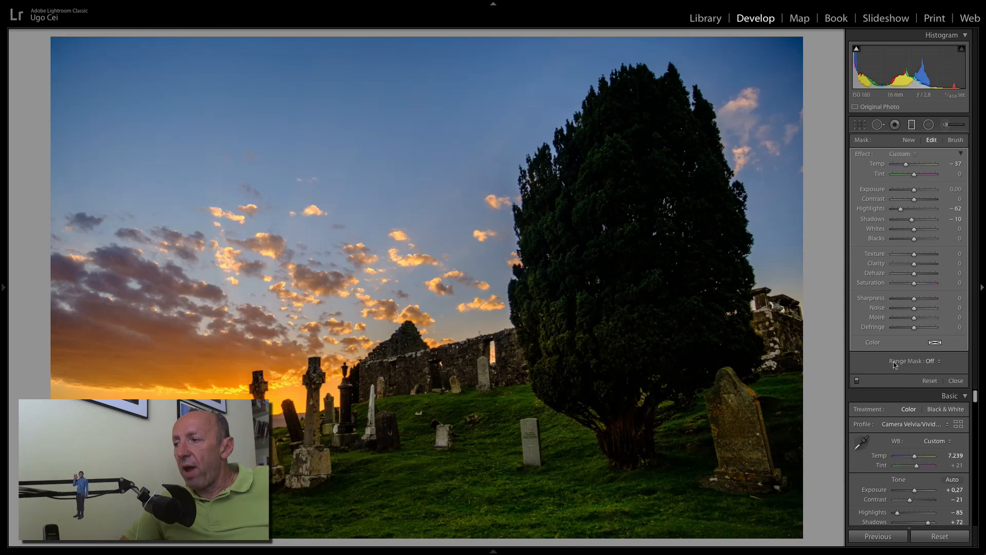
left_click(931, 363)
left_click(943, 371)
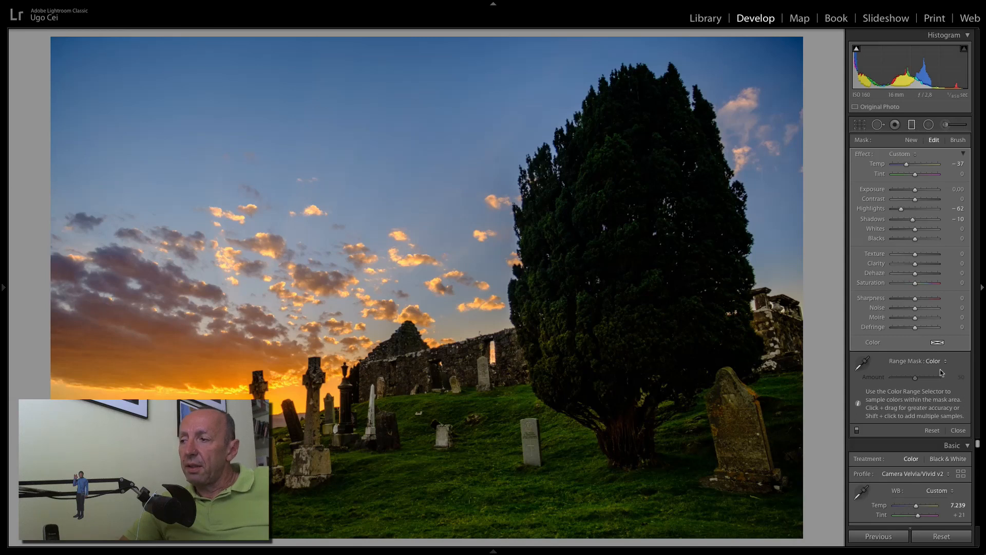
left_click(865, 365)
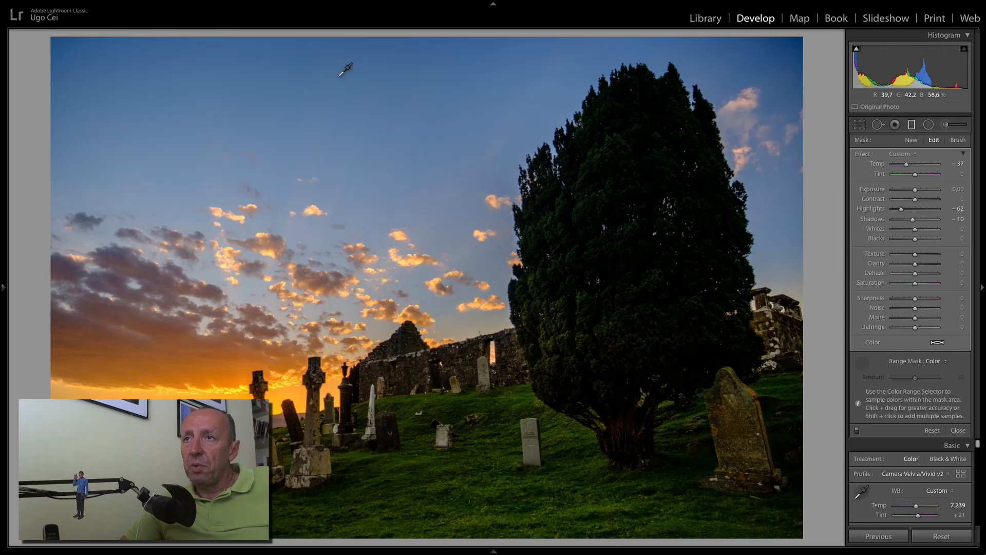
left_click(426, 83)
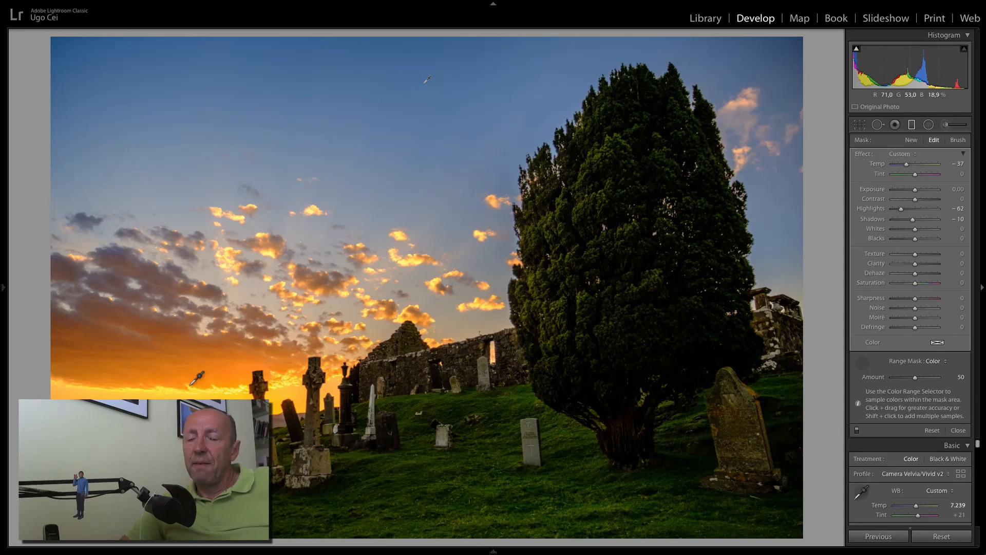
Compare the gradient with the colour range mask off and on, then raise Amount from 50 to 66.
left_click(936, 362)
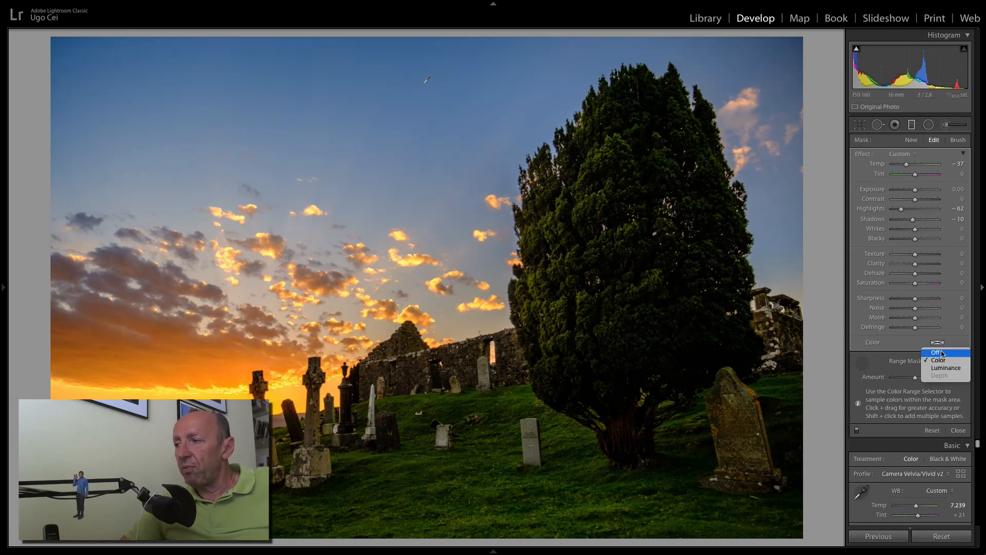
left_click(943, 353)
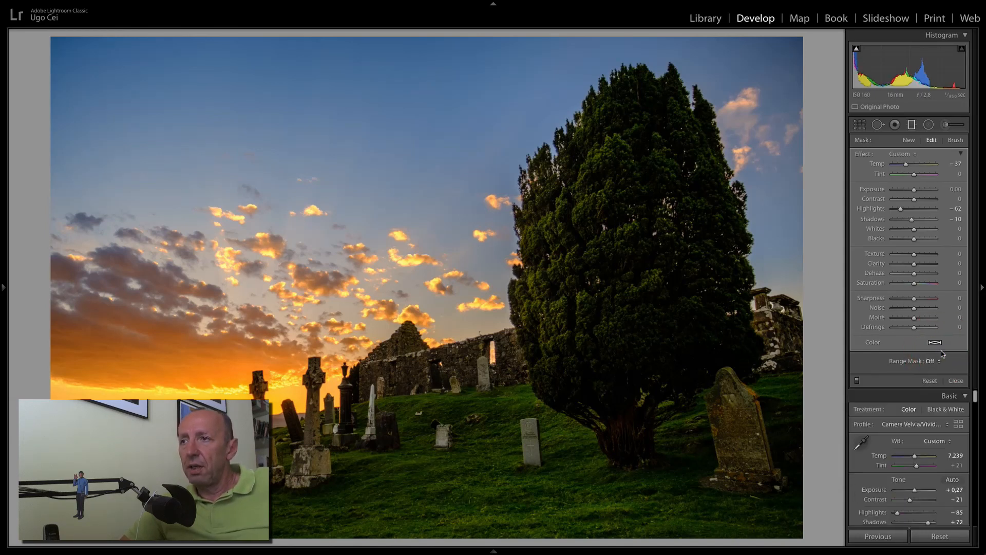
left_click(936, 362)
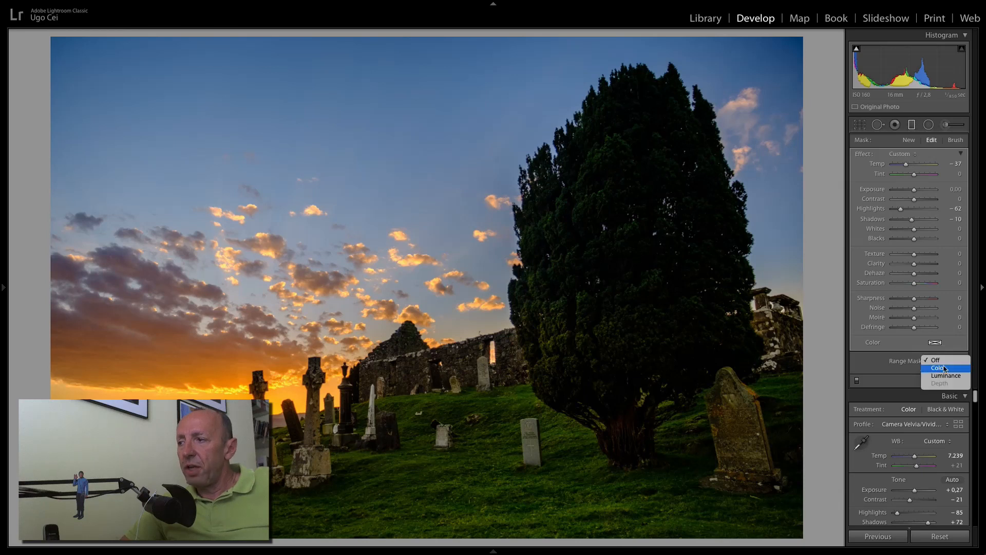
left_click(950, 368)
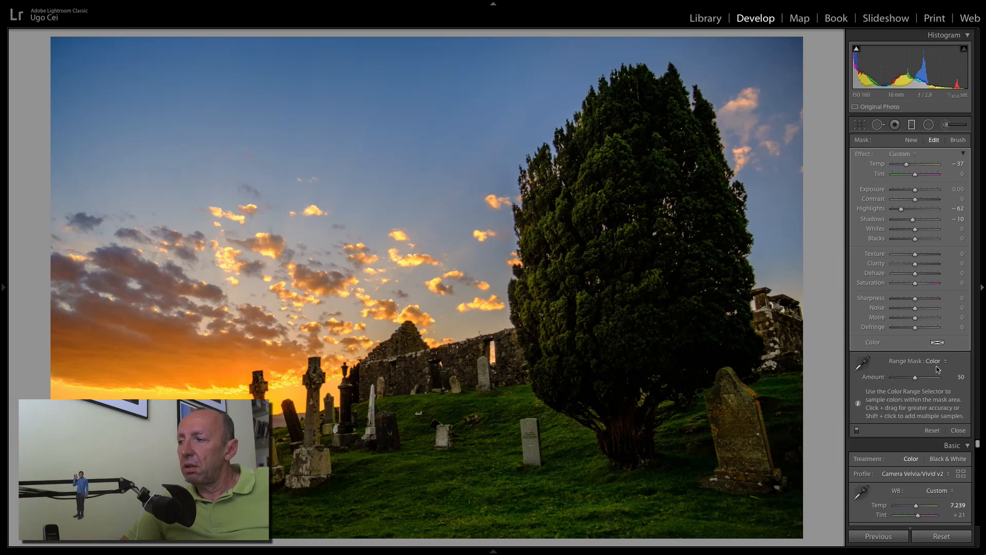
left_click(937, 362)
left_click(946, 354)
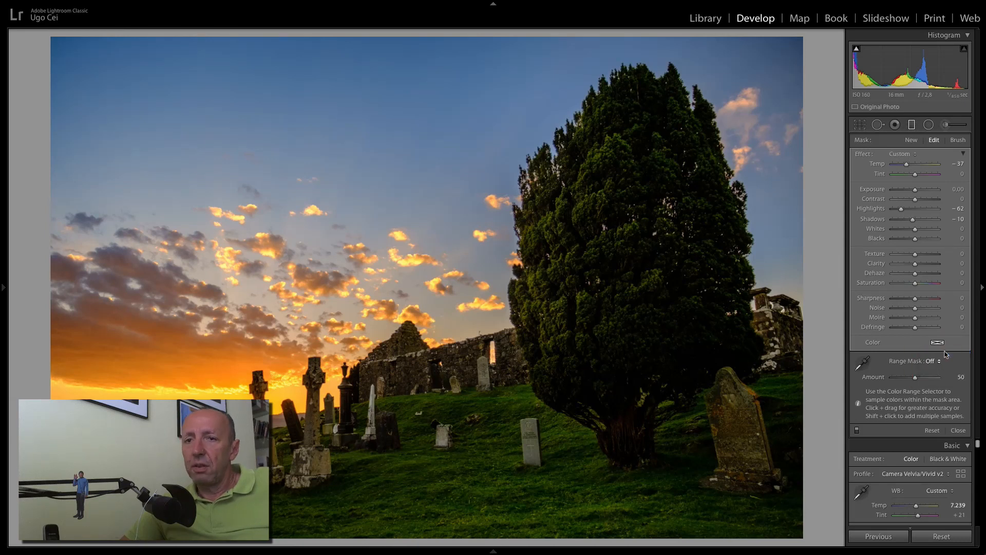
left_click(934, 361)
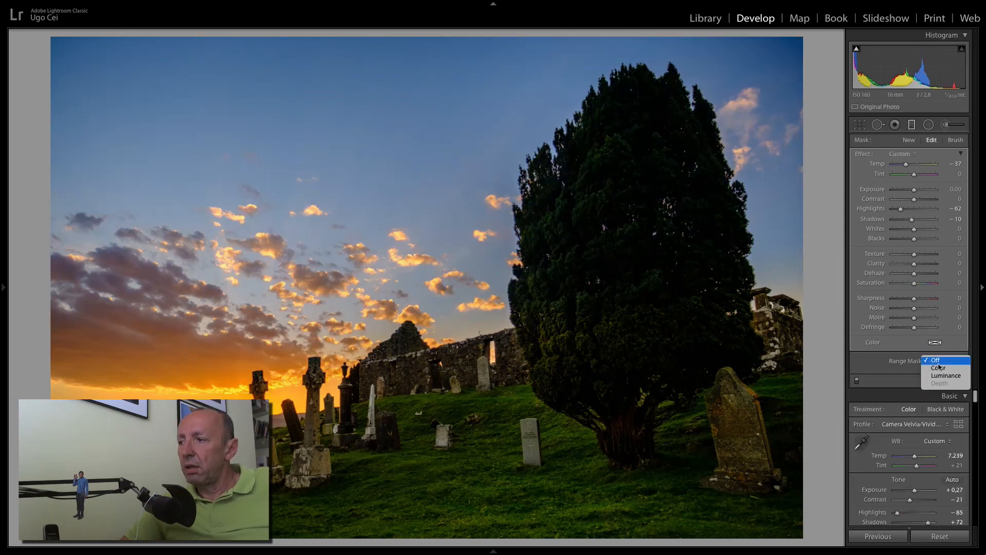
left_click(942, 368)
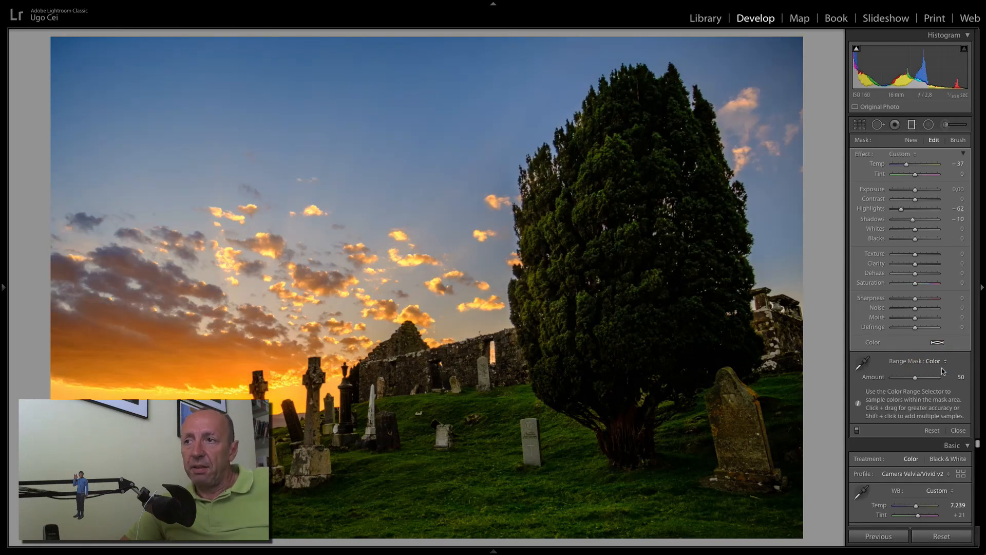
left_click(918, 379)
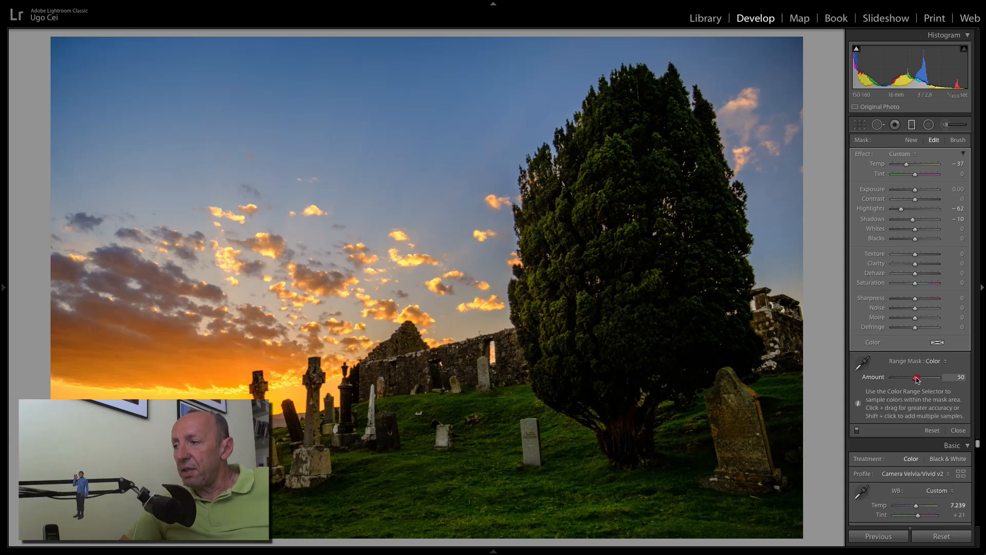
mouse_move(917, 379)
left_mouse_down()
mouse_move(931, 380)
mouse_move(899, 380)
mouse_move(929, 378)
left_mouse_up()
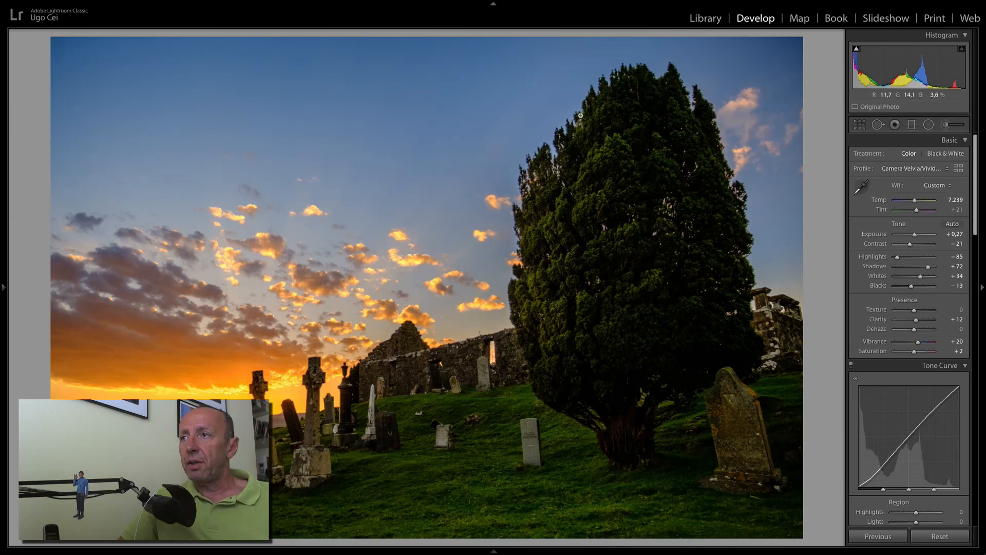
left_click(624, 72)
left_click_drag(642, 130, 601, 227)
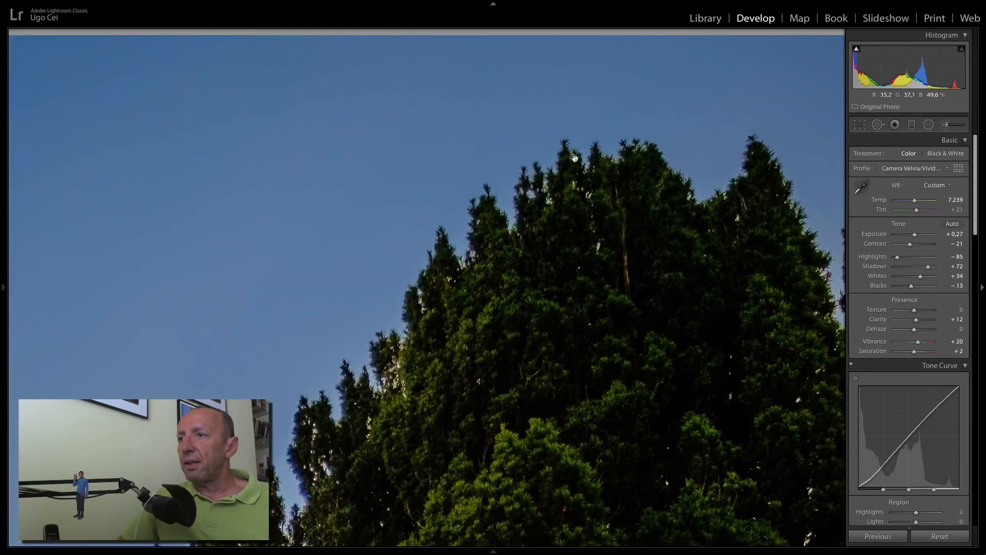
left_click_drag(705, 358, 661, 331)
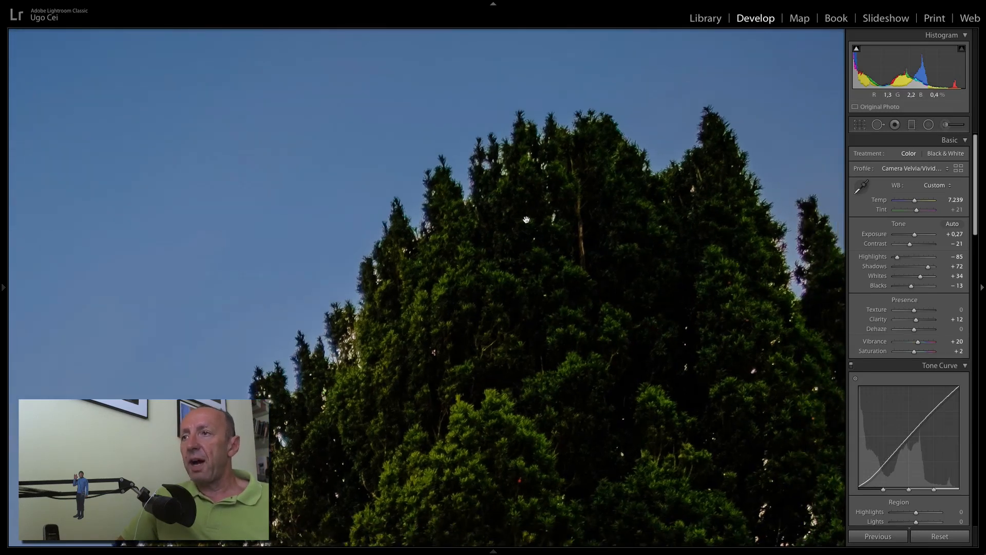
left_click(601, 322)
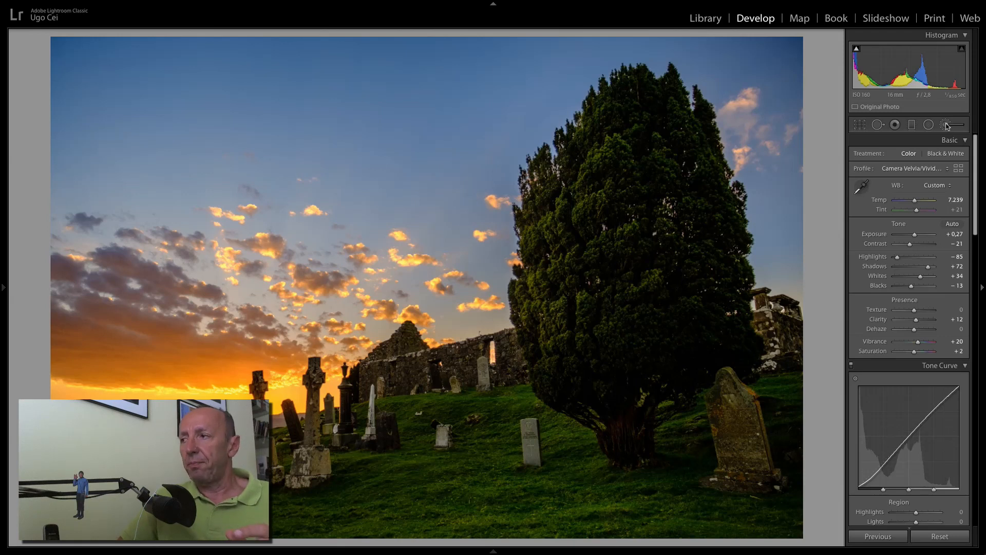
Reselect the yew's brush adjustment pin and shrink the brush size to 16, viewing the mask overlay.
left_click(947, 125)
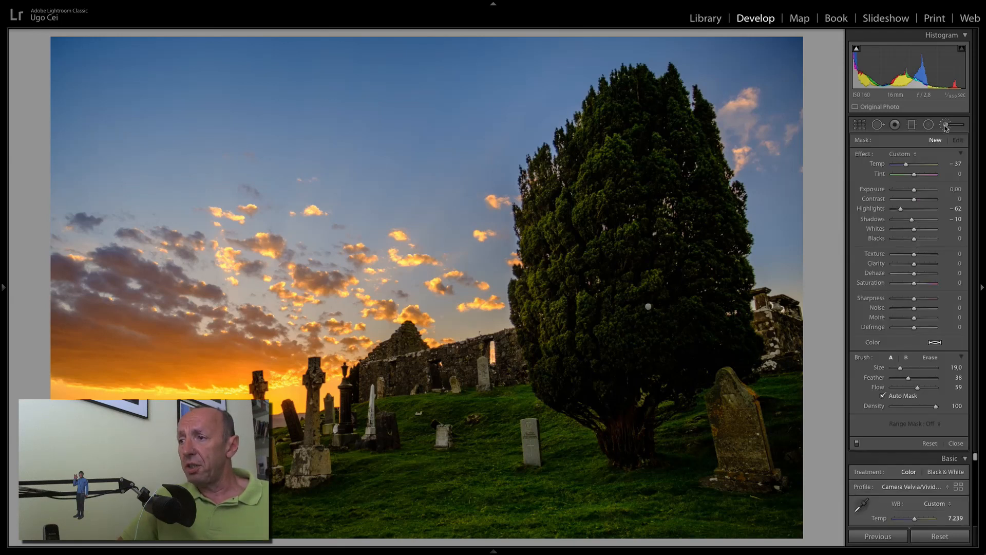
left_click(648, 308)
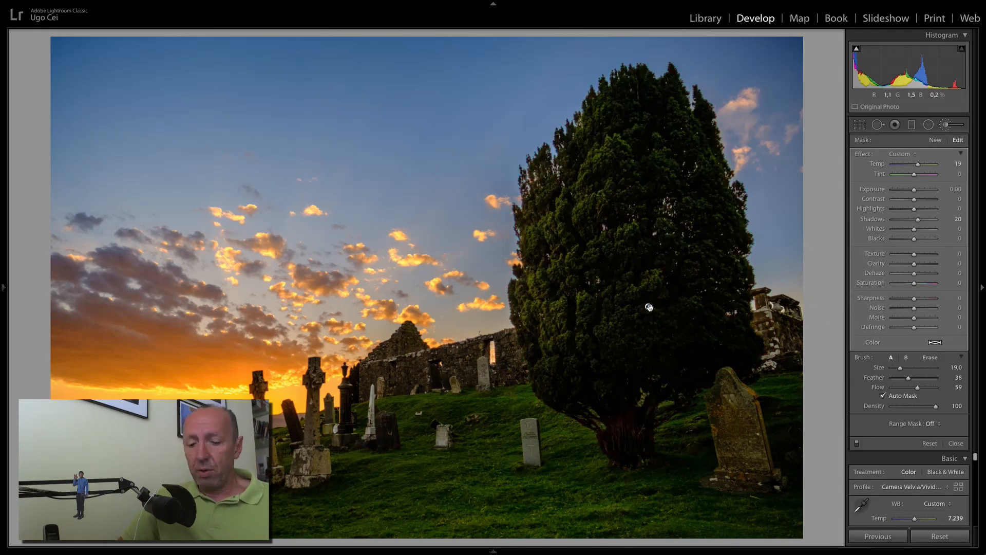
key("o")
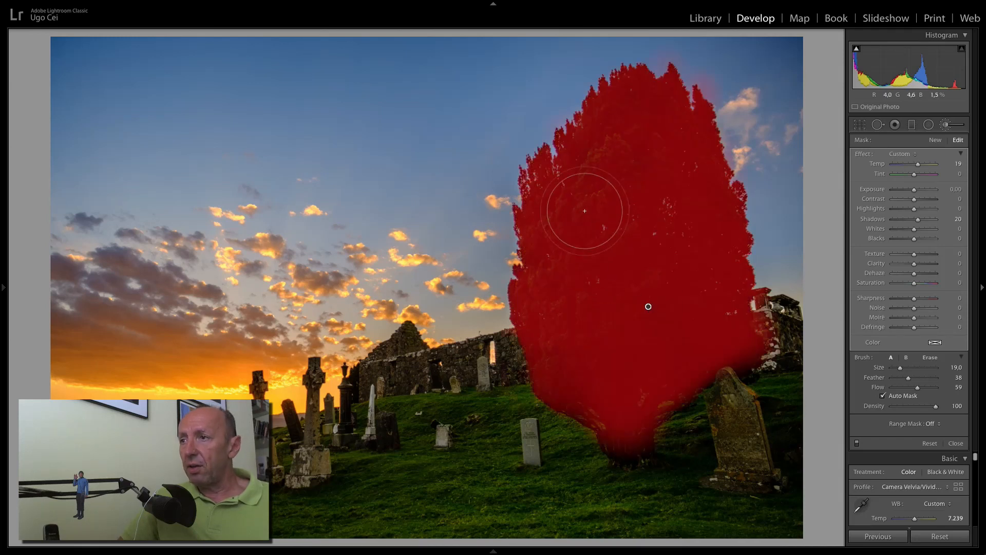
scroll(578, 206, "down", 3)
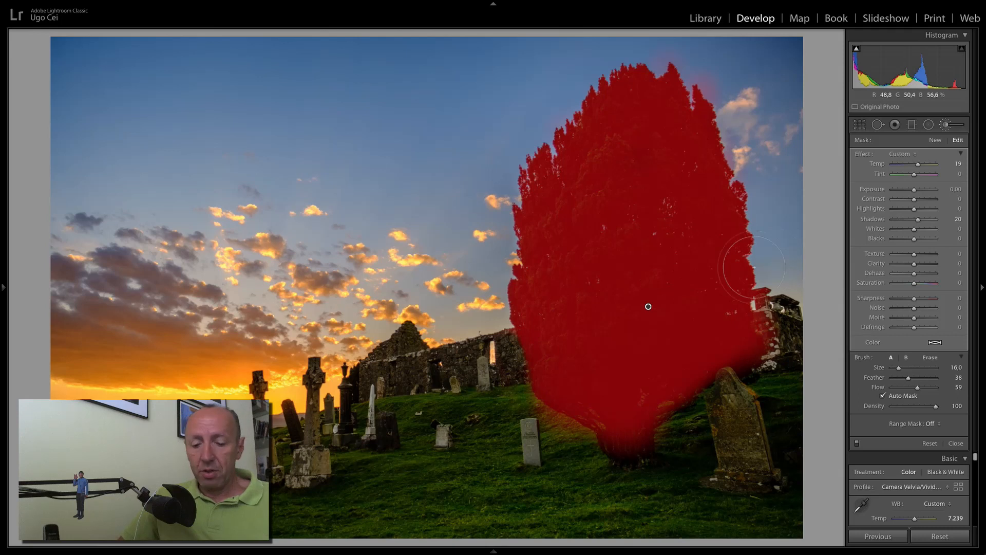
key("o")
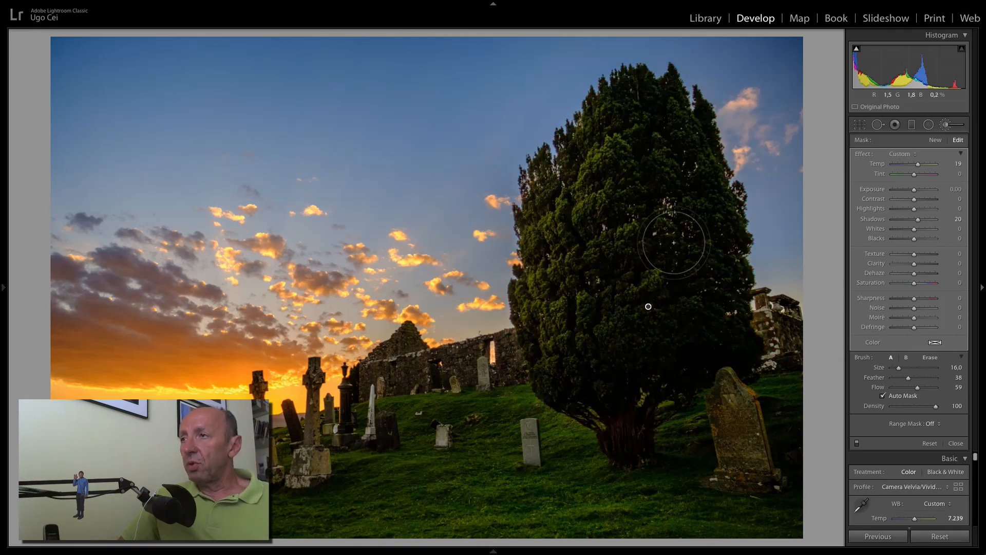
Add a luminance range mask to the tree brush, sampling the tree to set Range 0/21.
left_click(931, 425)
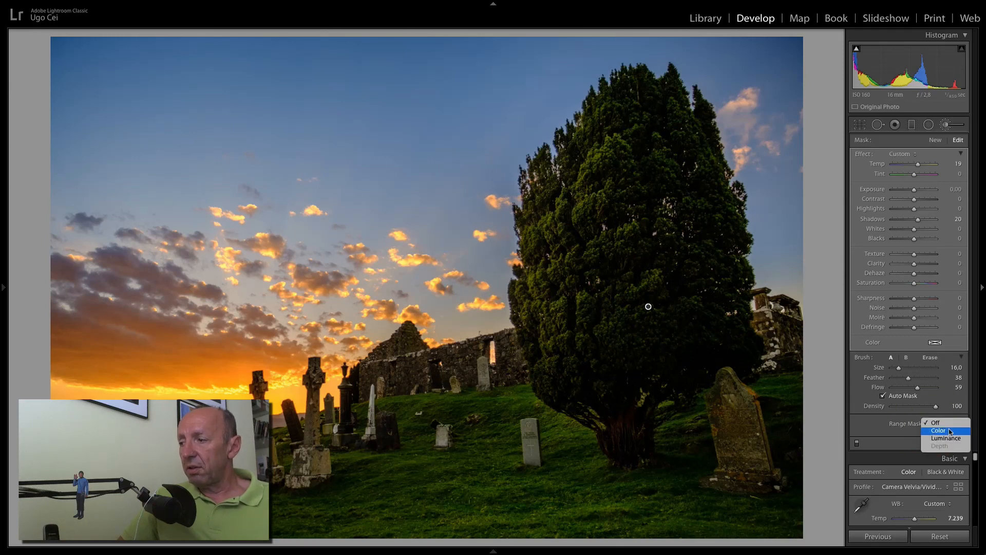
left_click(946, 438)
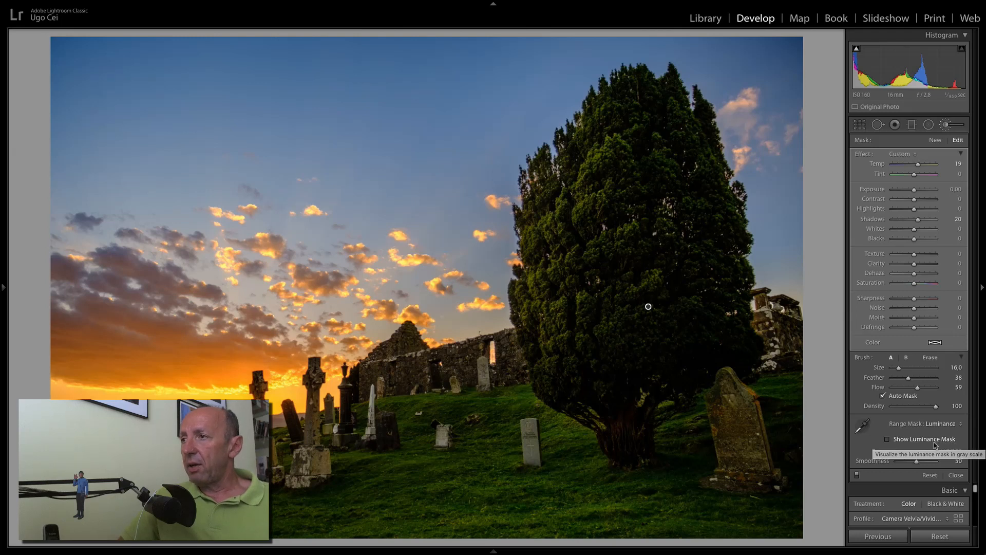
left_click(862, 425)
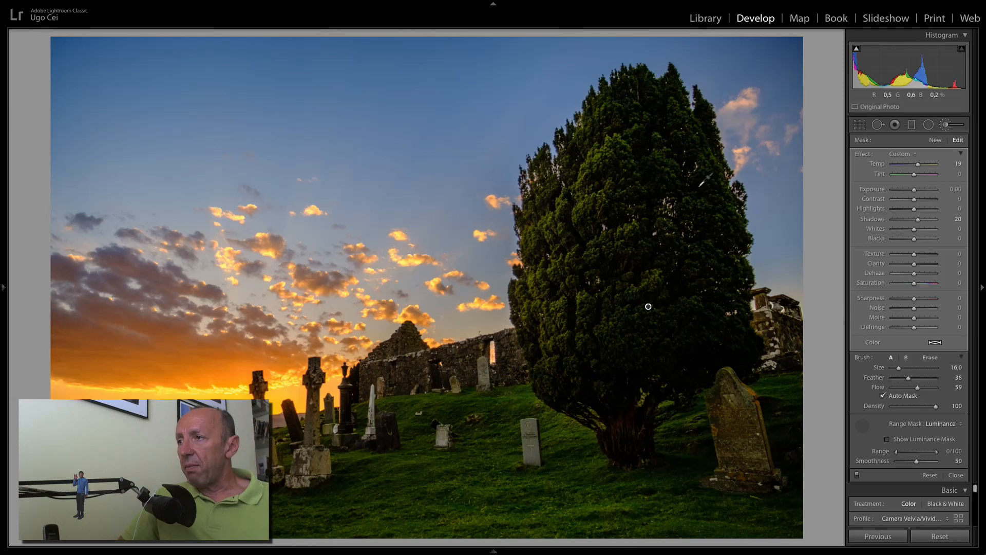
left_click(701, 185)
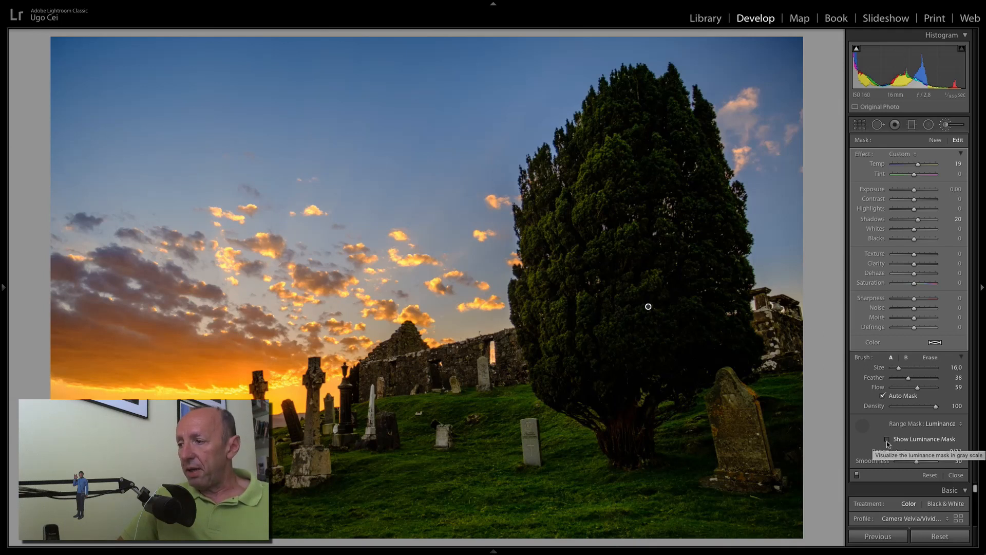
left_click(857, 426)
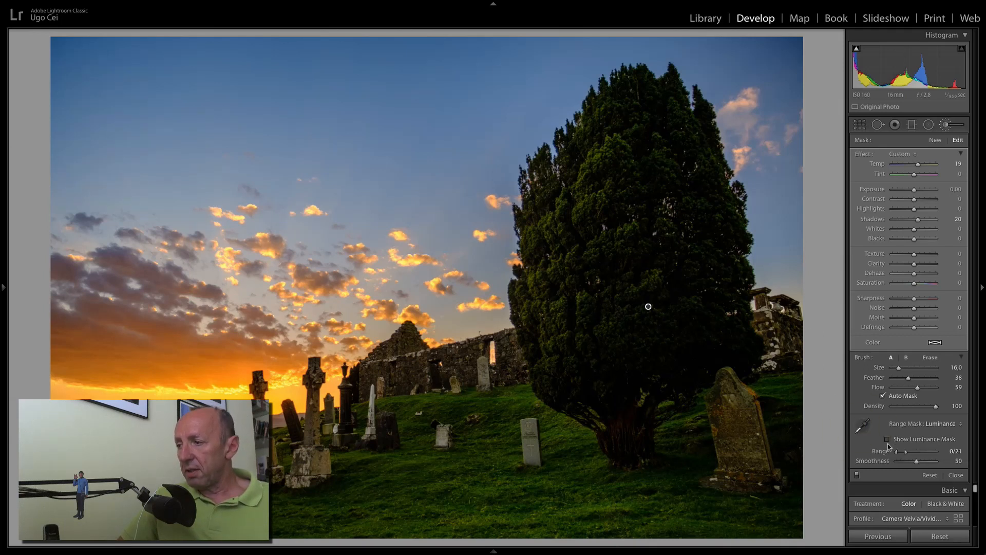
Turn on Show Luminance Mask and zoom in on the treetop's mask edge.
left_click(888, 440)
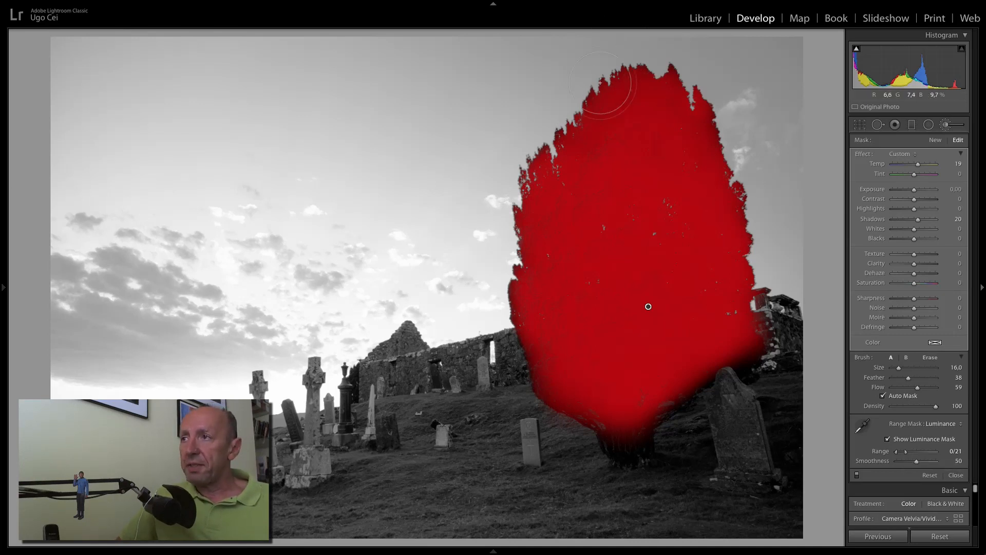
left_click(600, 82)
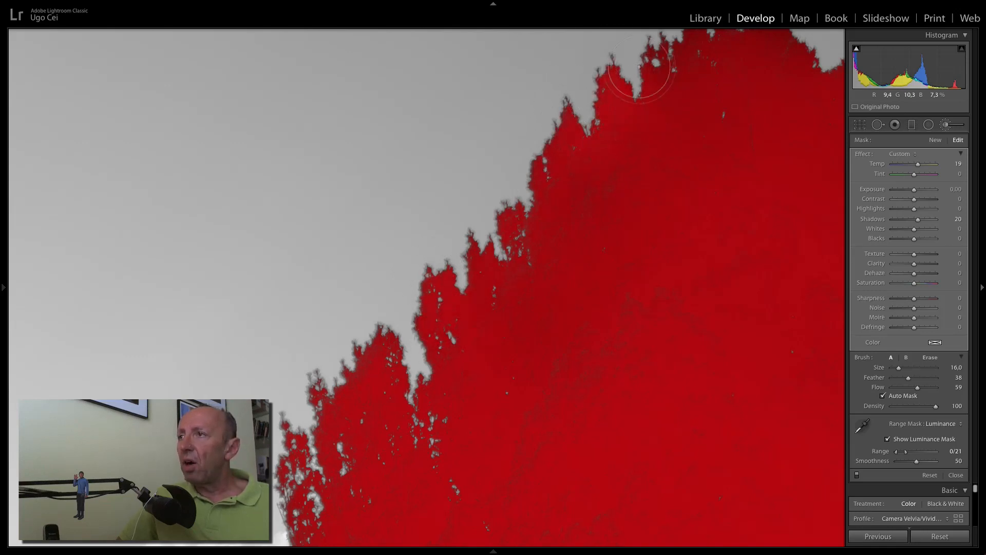
Pan the close-up along the tree's mask edges, widen the luminance range to 0/37, and return to Fit.
left_click(675, 99)
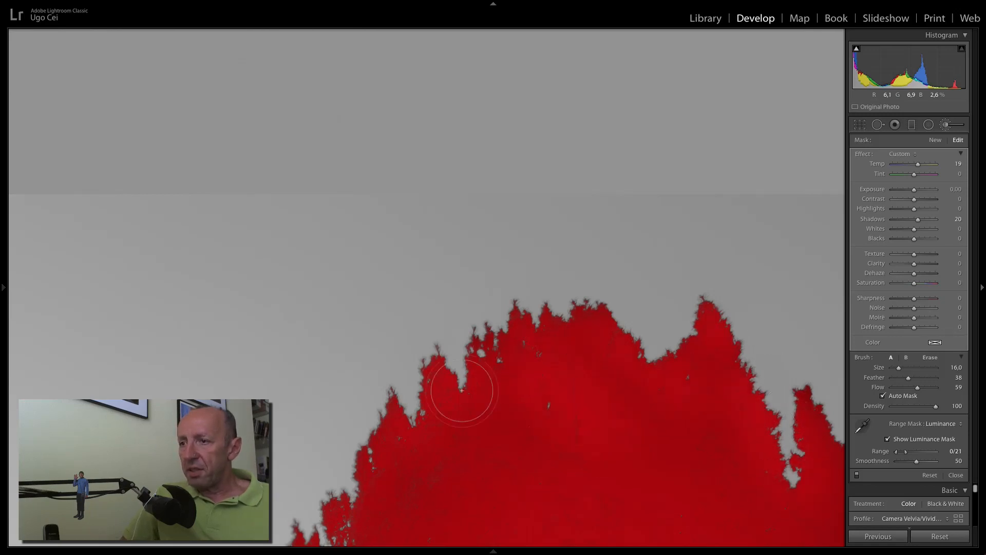
mouse_move(677, 449)
left_mouse_down()
mouse_move(532, 378)
mouse_move(518, 322)
left_mouse_up()
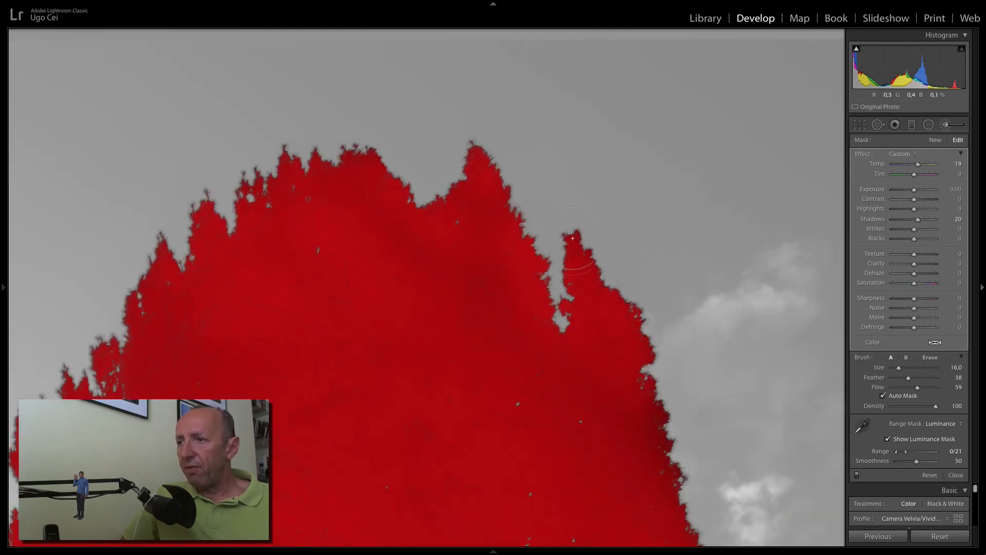
left_click_drag(643, 467, 568, 269)
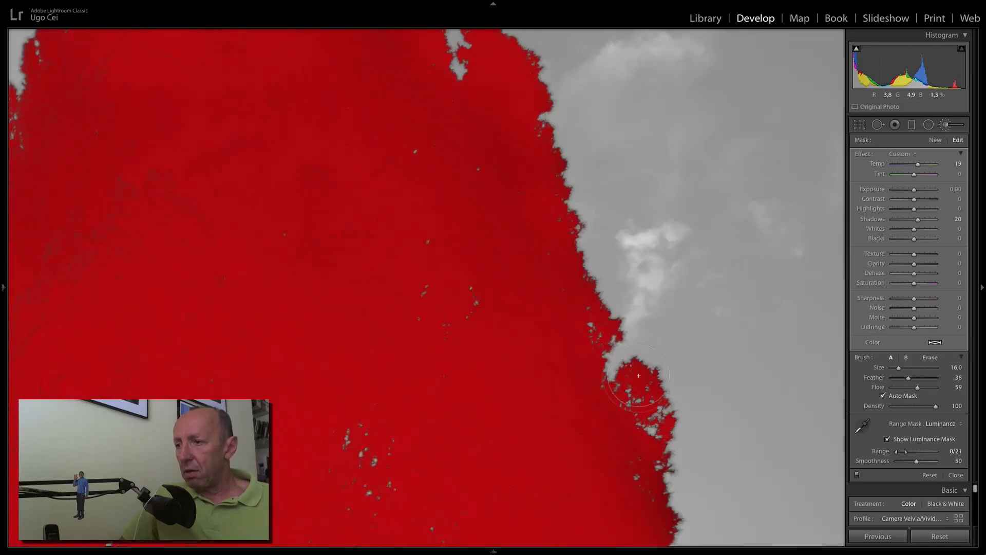
left_click_drag(608, 411, 577, 221)
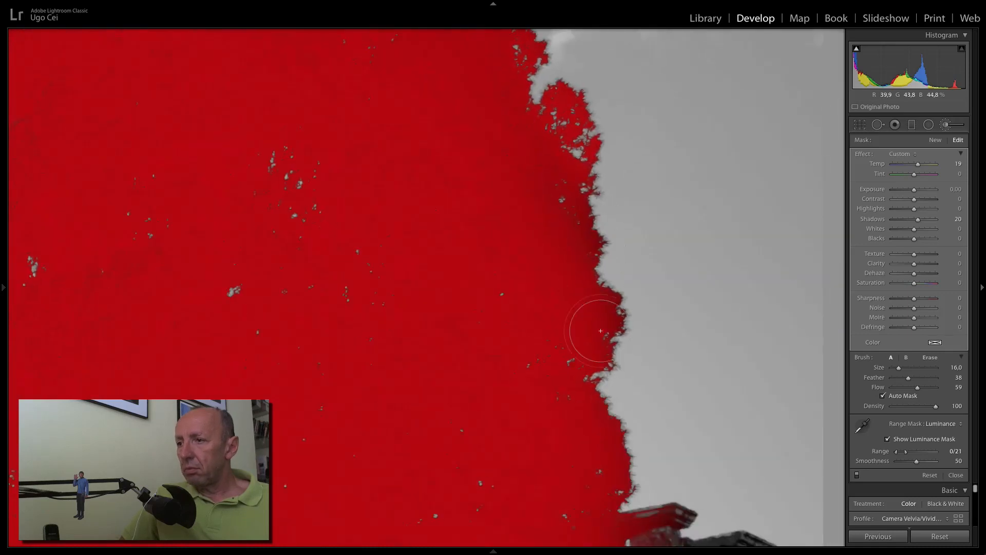
left_click_drag(544, 414, 508, 184)
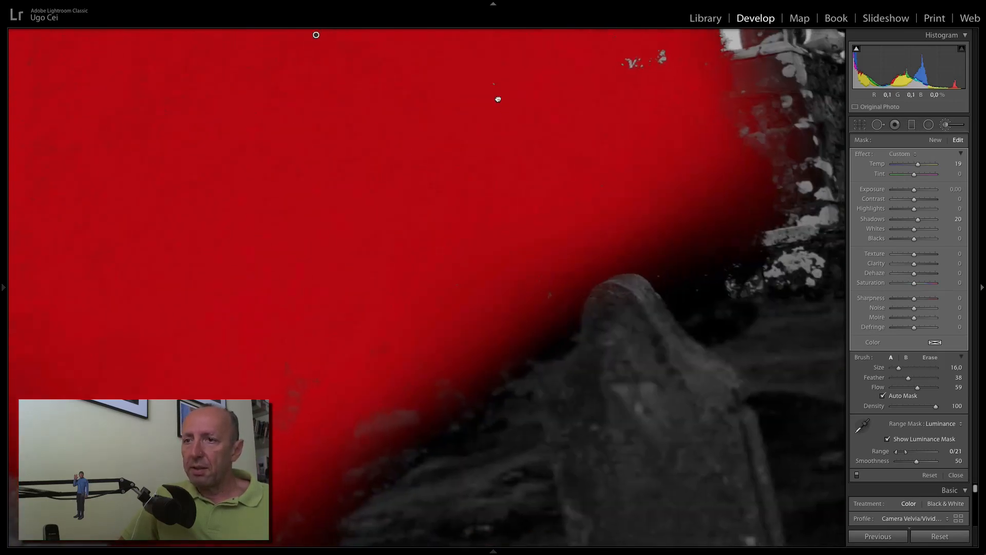
left_click_drag(498, 97, 658, 205)
mouse_move(365, 150)
left_mouse_down()
mouse_move(546, 442)
mouse_move(519, 275)
mouse_move(451, 473)
left_mouse_up()
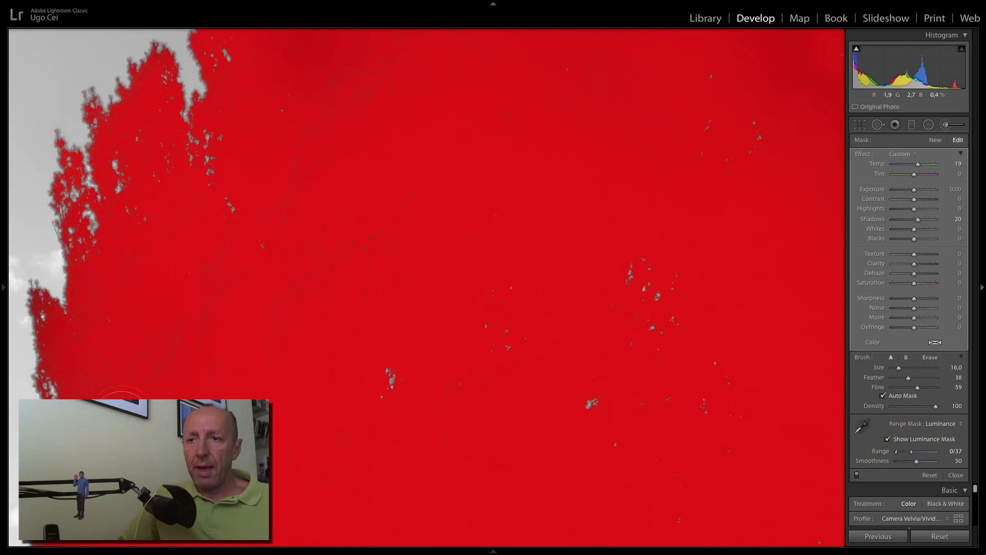
left_click_drag(142, 411, 345, 387)
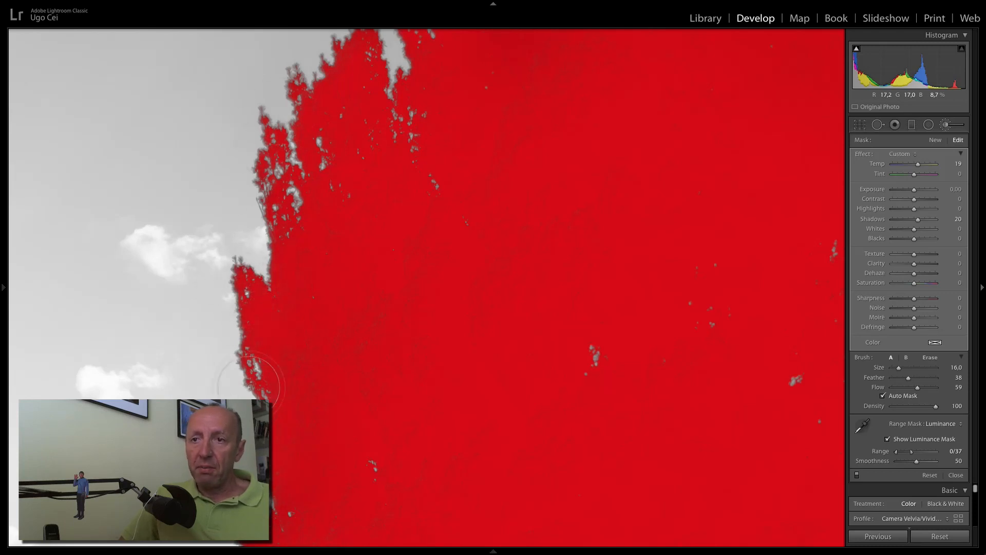
left_click_drag(331, 430, 425, 189)
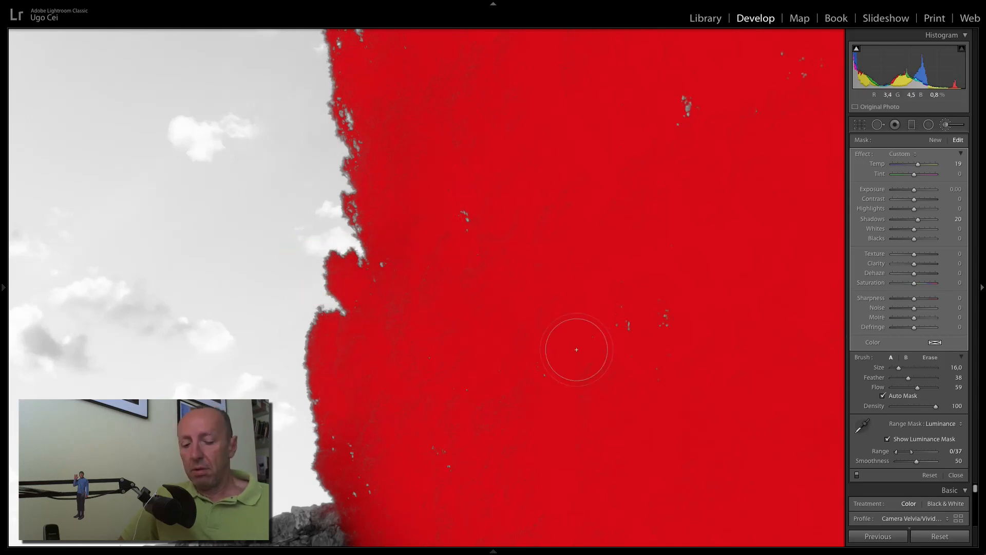
key("z")
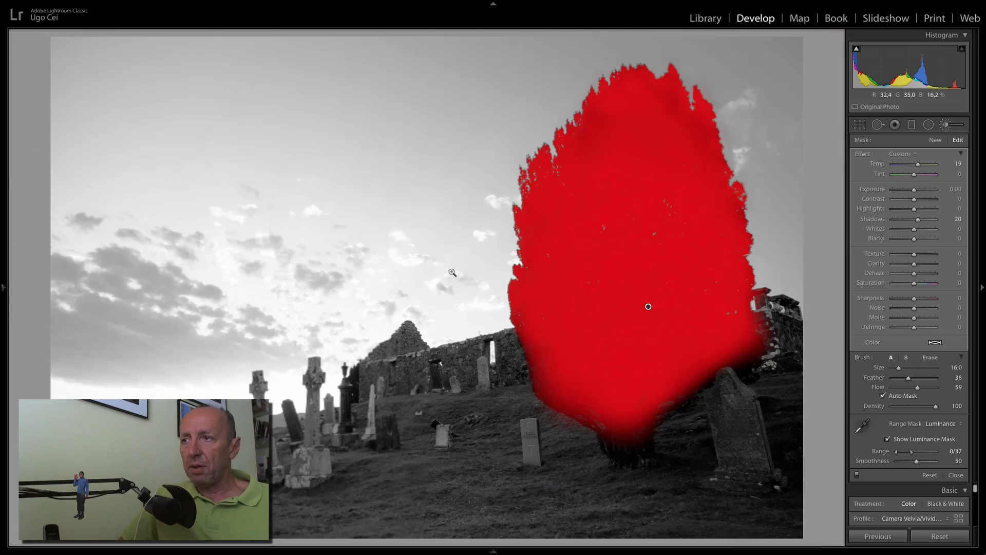
Turn off the greyscale luminance preview and check the treetop at 1:1 in colour before returning to Fit.
left_click(888, 440)
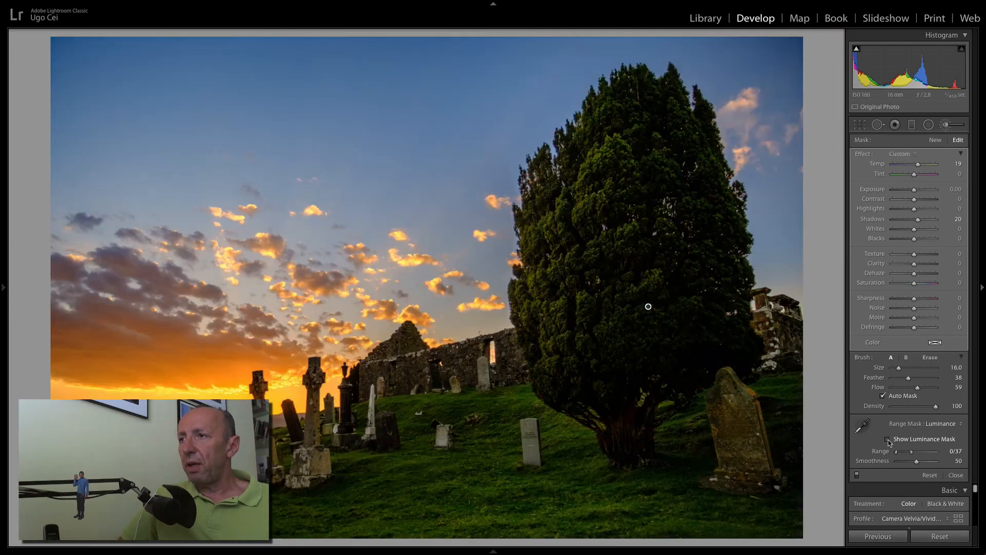
left_click(557, 135)
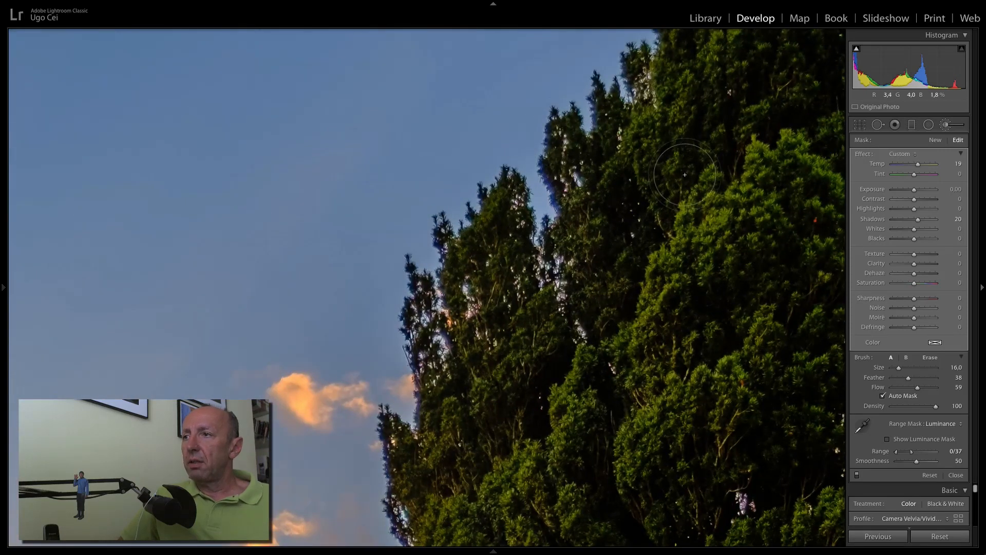
key("z")
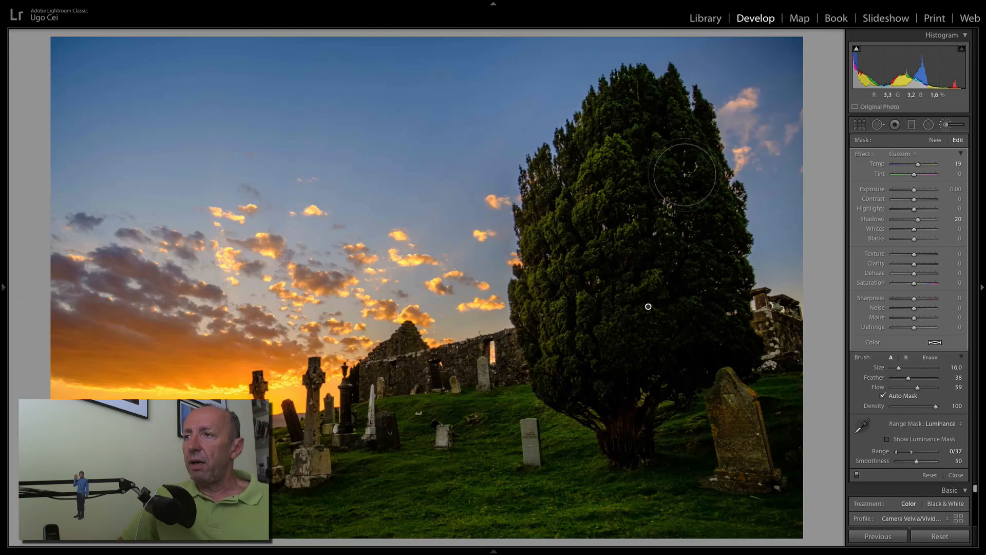